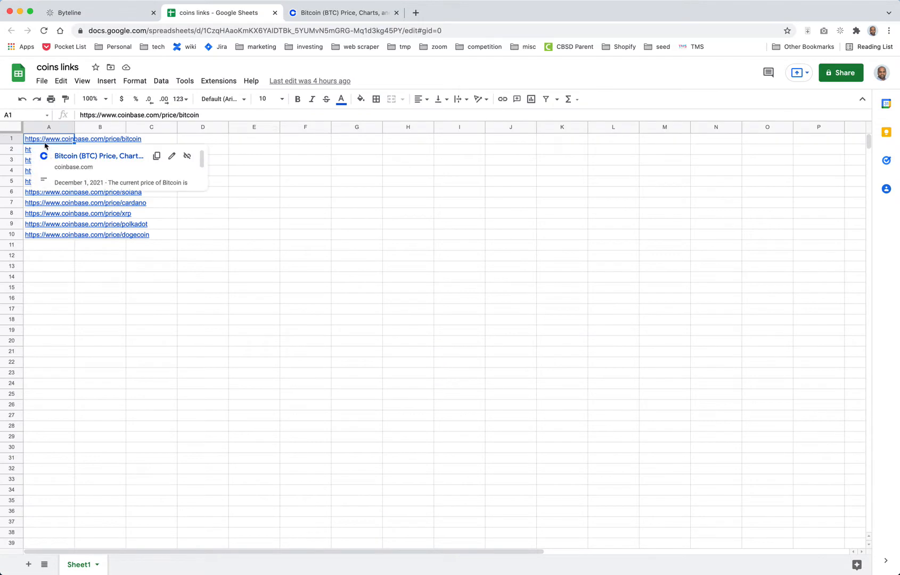
Review the list of coin links in the spreadsheet and the Bitcoin price page on Coinbase
{"action": "left_click", "coordinate": [87, 330]}
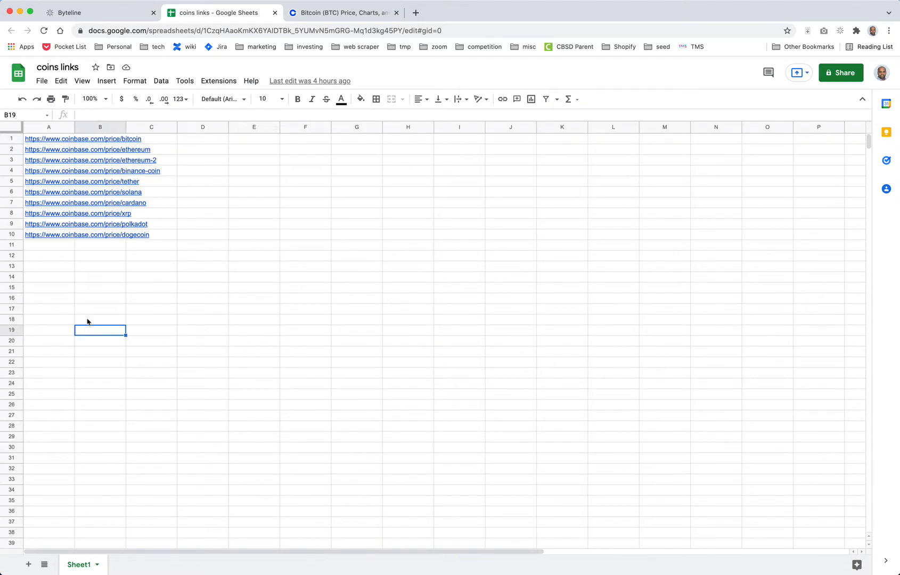
{"action": "left_click", "coordinate": [336, 13]}
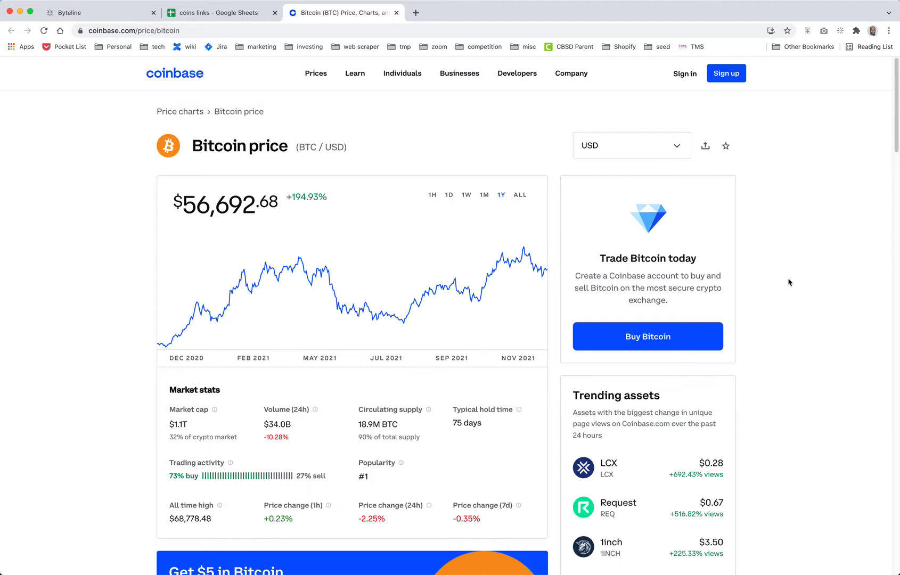
In the Byteline console, create a flow named "scraping a list of URLs" with a Scheduler trigger
{"action": "left_click", "coordinate": [91, 13]}
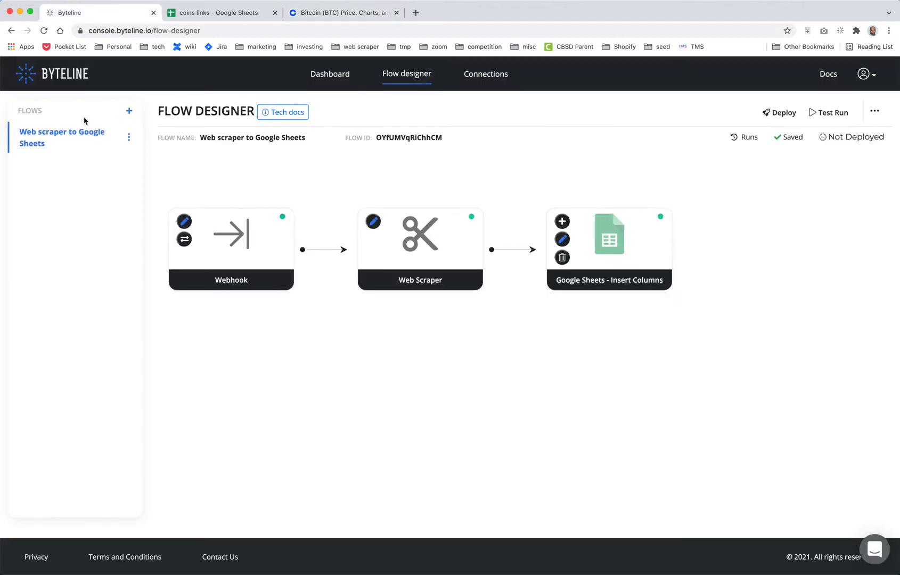
{"action": "left_click", "coordinate": [129, 111]}
{"action": "type", "text": "S"}
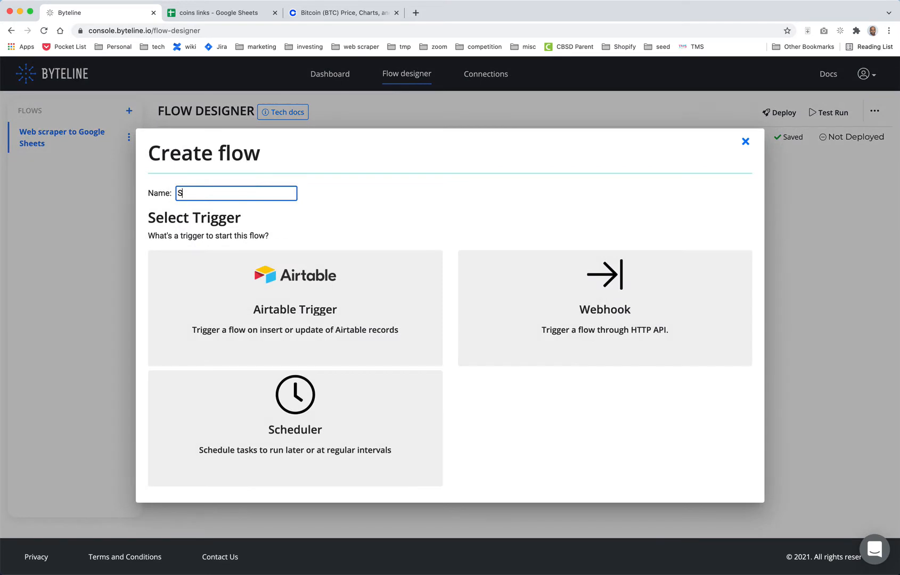
{"action": "type", "text": "craping a lo"}
{"action": "type", "text": "st of URLS"}
{"action": "left_click", "coordinate": [312, 421]}
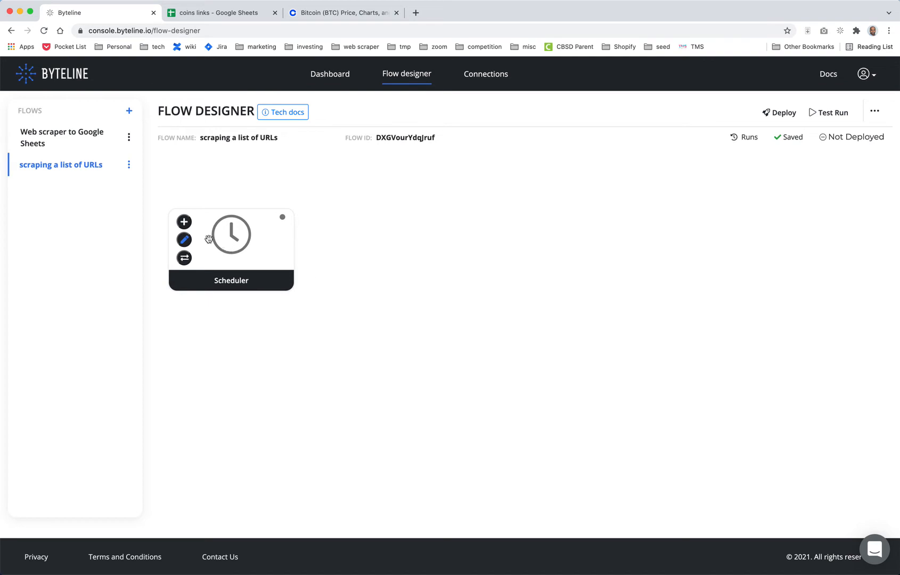
Copy the coins links sheet's spreadsheet ID from its URL, enter it in the Scheduler's optional data settings and save
{"action": "left_click", "coordinate": [184, 240]}
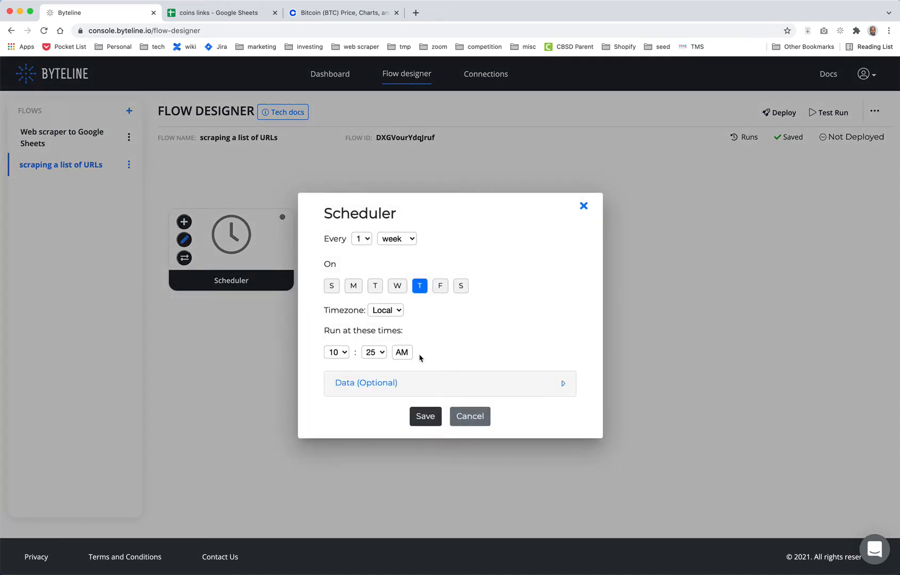
{"action": "left_click", "coordinate": [401, 384]}
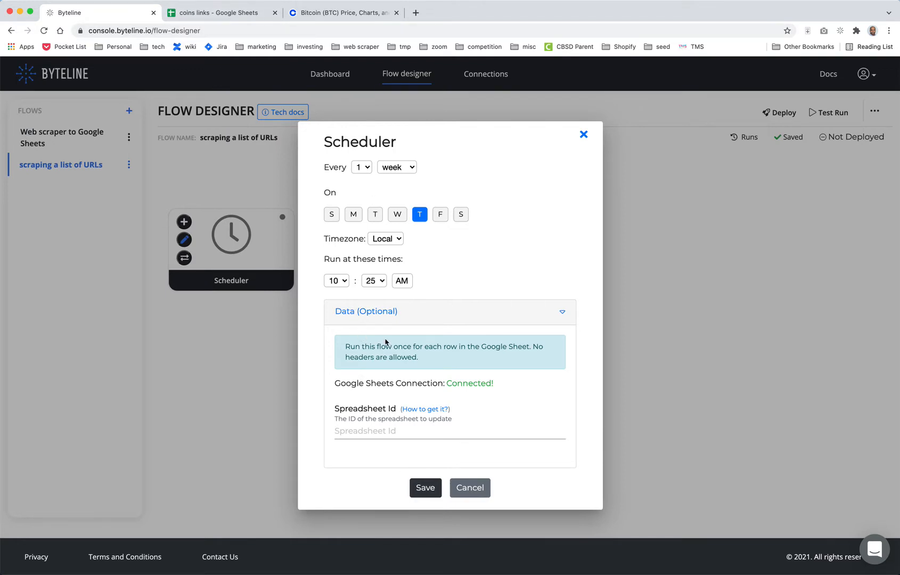
{"action": "left_click", "coordinate": [215, 14]}
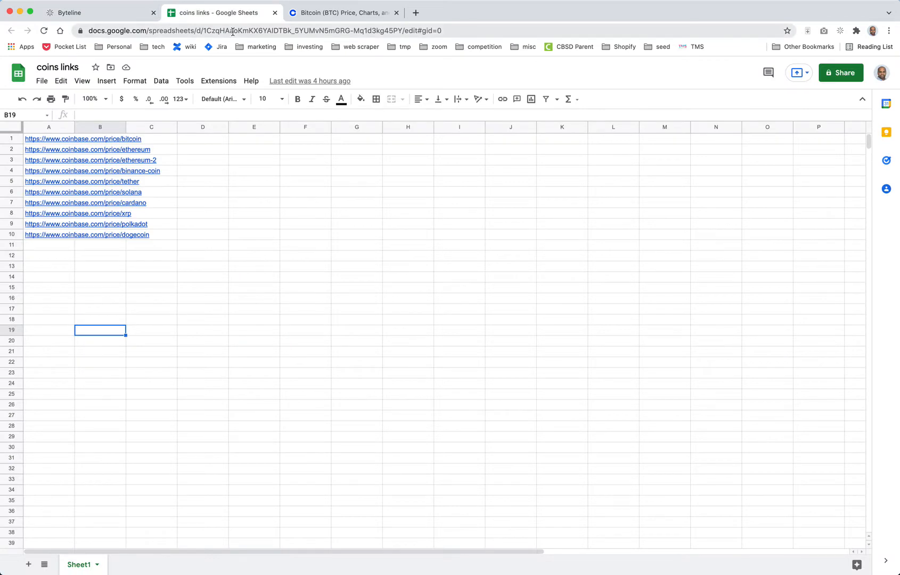
{"action": "double_click", "coordinate": [233, 31]}
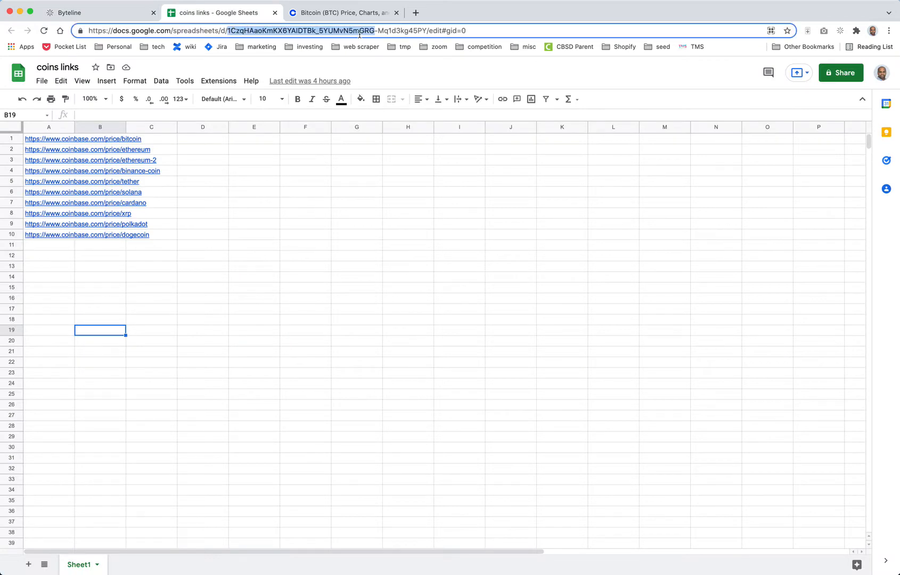
{"action": "left_click_drag", "start_coordinate": [360, 34], "coordinate": [416, 31]}
{"action": "key", "text": "super+c"}
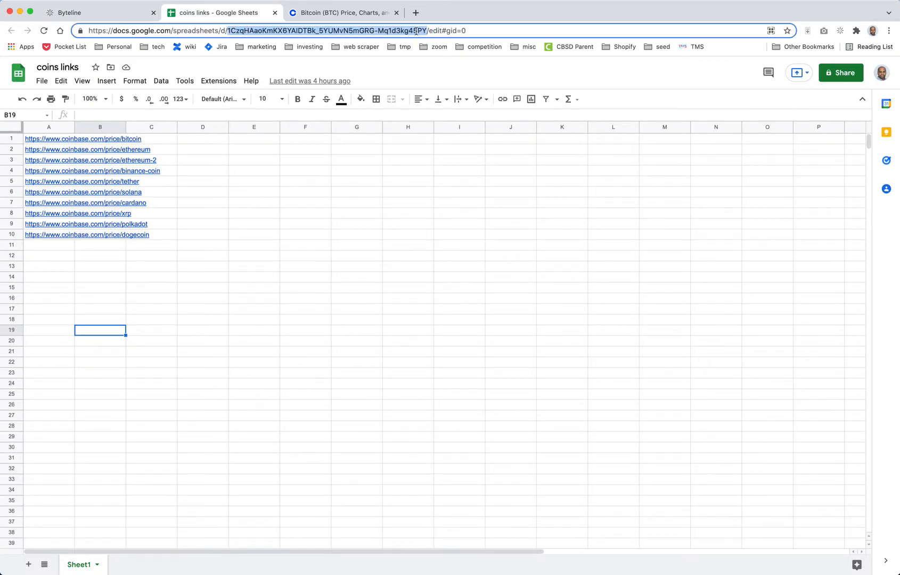
{"action": "left_click", "coordinate": [123, 2]}
{"action": "left_click", "coordinate": [401, 432]}
{"action": "key", "text": "super+v"}
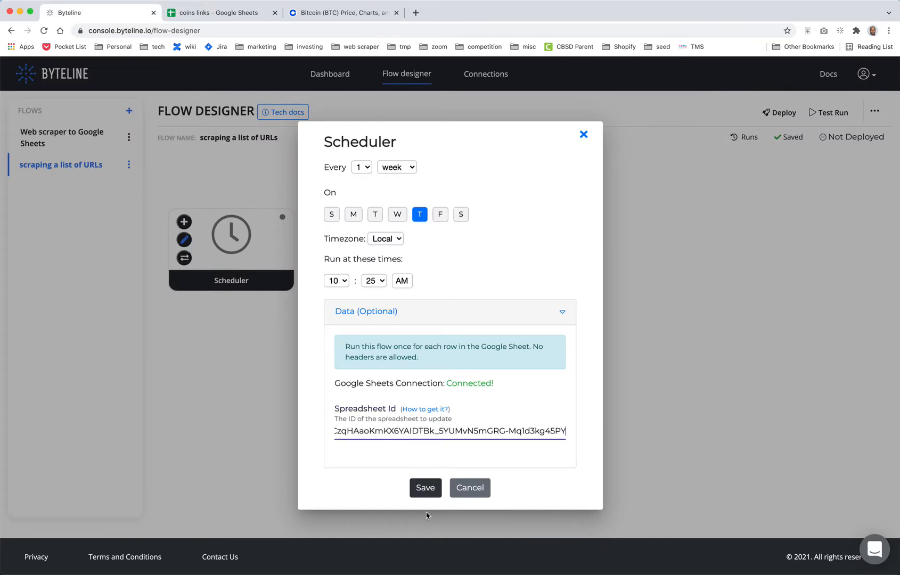
{"action": "left_click", "coordinate": [426, 488]}
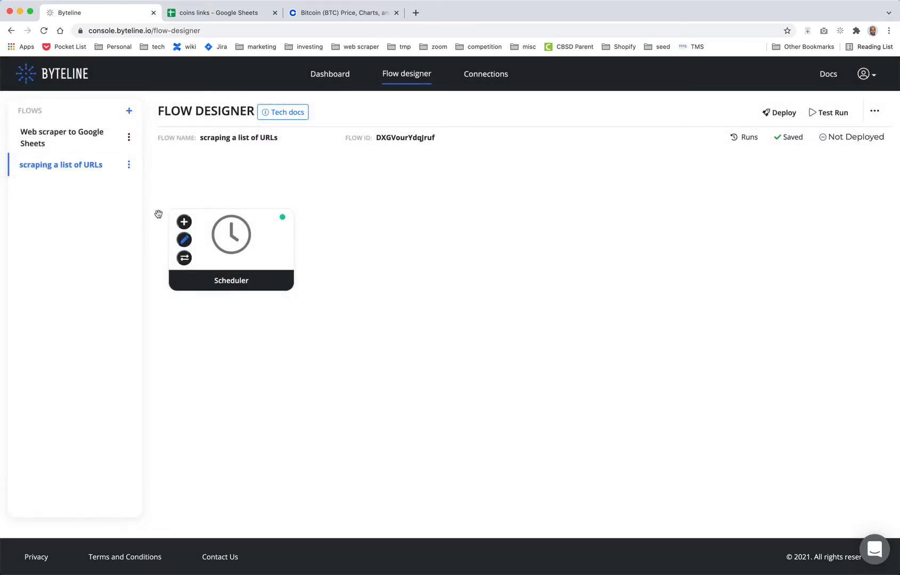
Add a Web Scraper node after the Scheduler and set its URL to the input variable column0
{"action": "left_click", "coordinate": [184, 221]}
{"action": "left_click", "coordinate": [295, 155]}
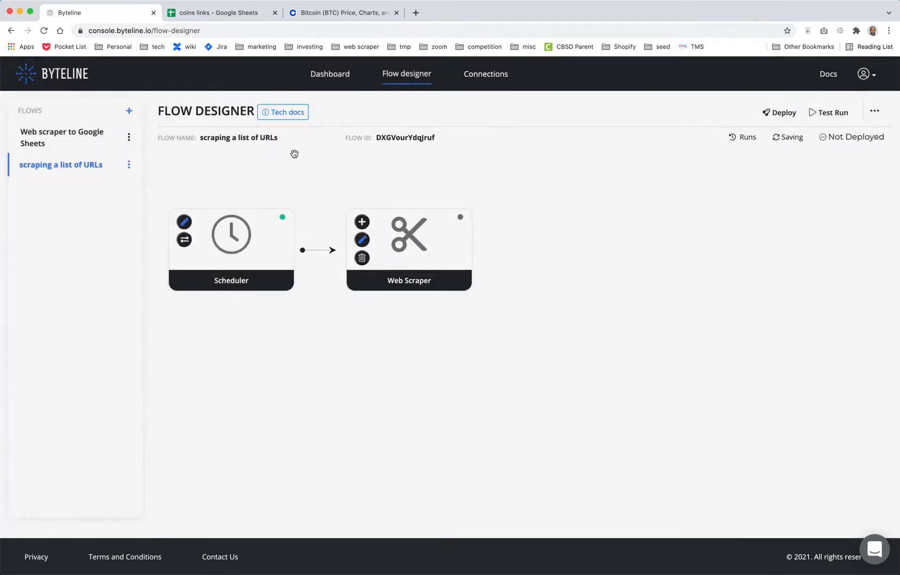
{"action": "left_click", "coordinate": [363, 240]}
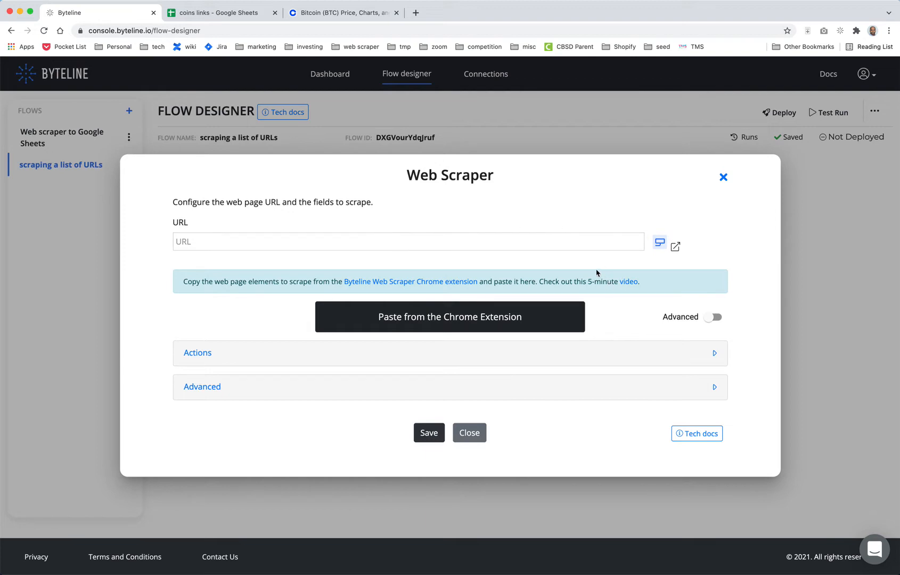
{"action": "left_click", "coordinate": [661, 244]}
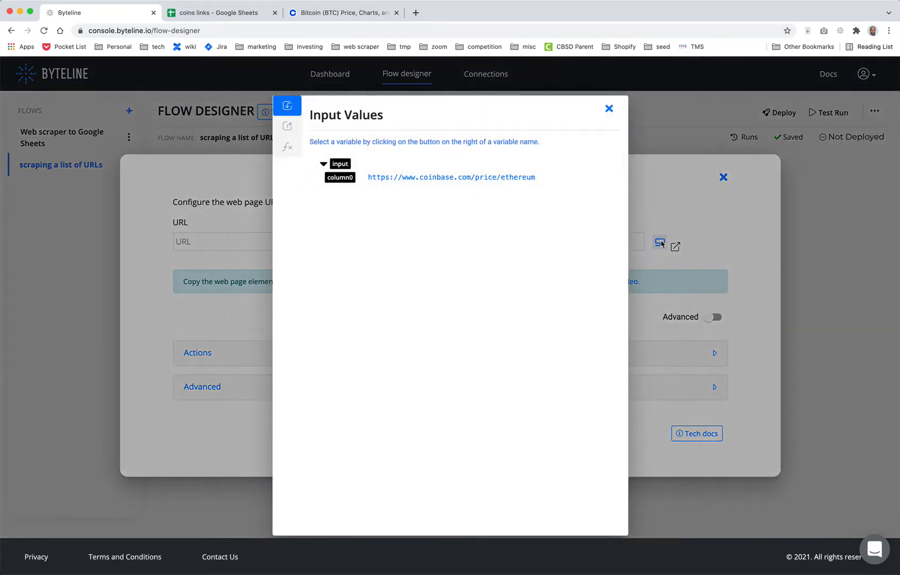
{"action": "left_click", "coordinate": [346, 180]}
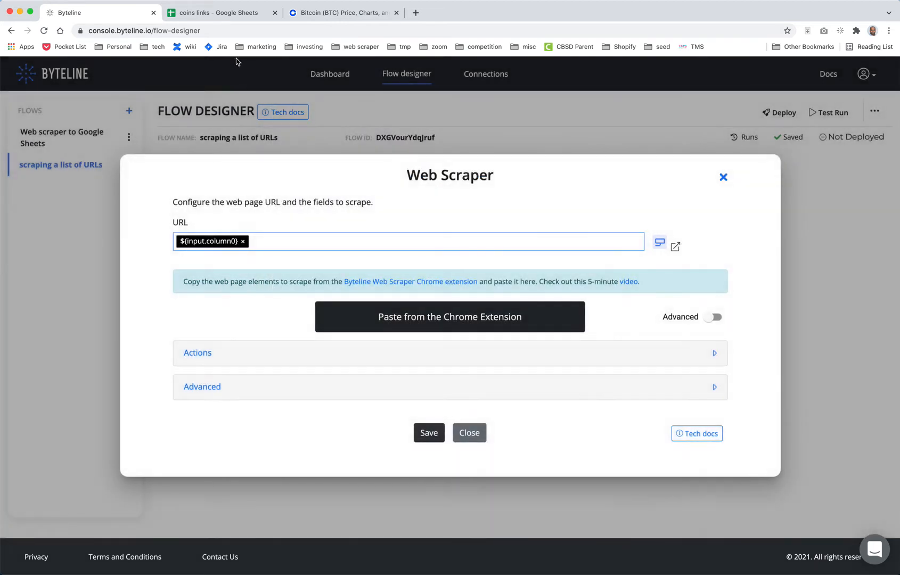
View the links in the coins links spreadsheet and return to the Web Scraper settings
{"action": "left_click", "coordinate": [211, 14]}
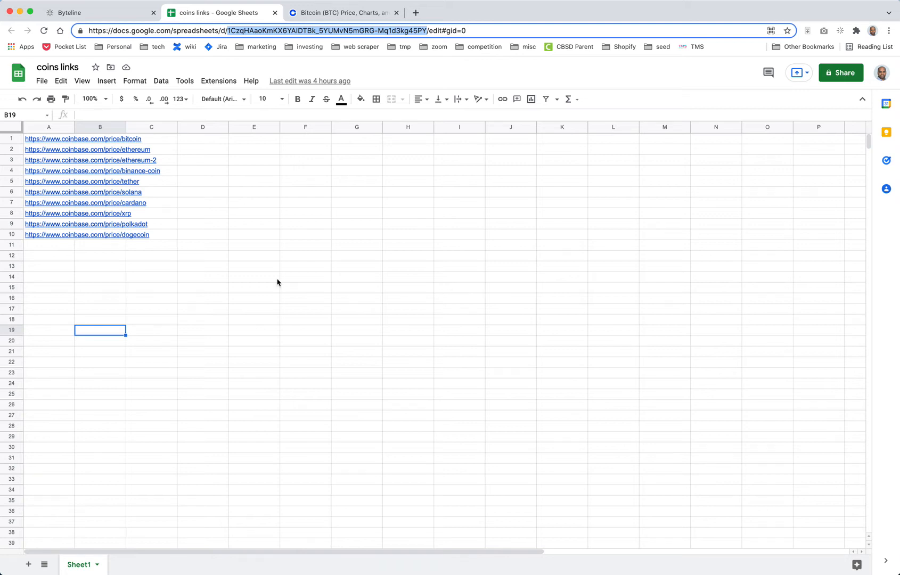
{"action": "left_click", "coordinate": [82, 11]}
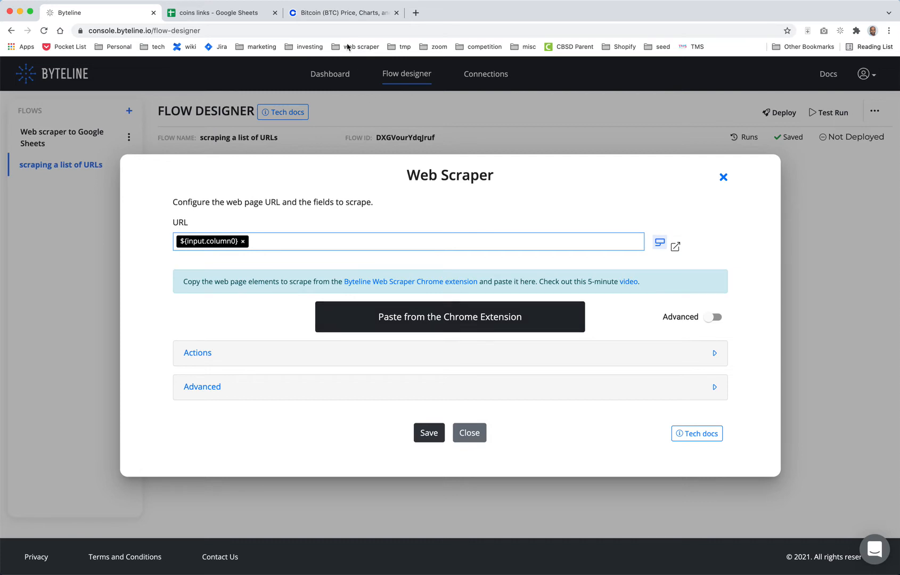
Enable the Byteline Web Scraper extension on the Coinbase Bitcoin price page
{"action": "left_click", "coordinate": [341, 14]}
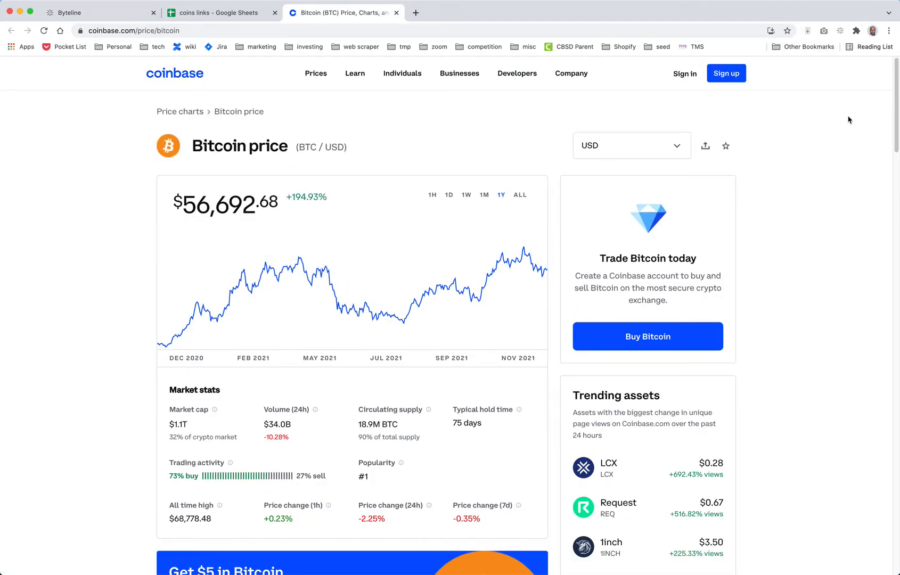
{"action": "left_click", "coordinate": [840, 31]}
{"action": "left_click", "coordinate": [823, 74]}
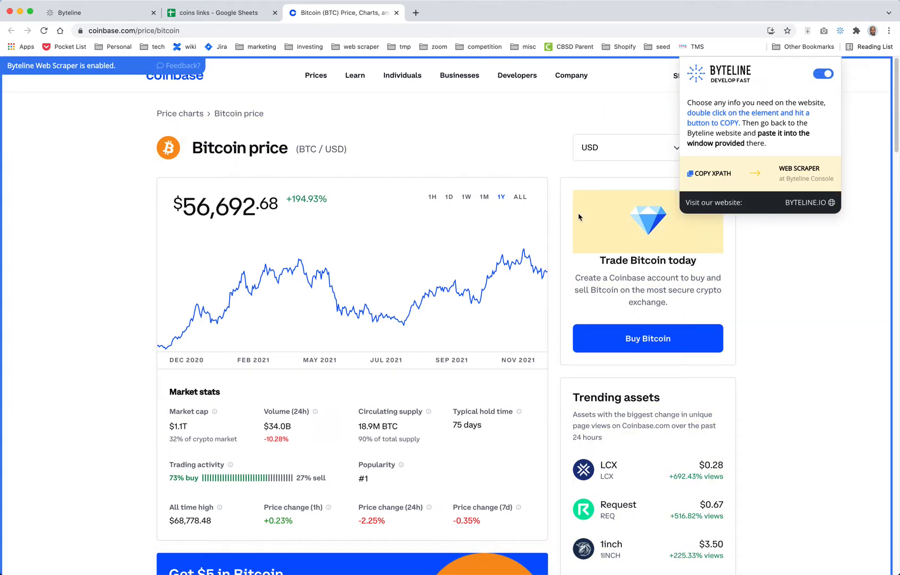
Copy the large Bitcoin price figure as a single text element and add it to the Web Scraper as a field named price
{"action": "double_click", "coordinate": [212, 212]}
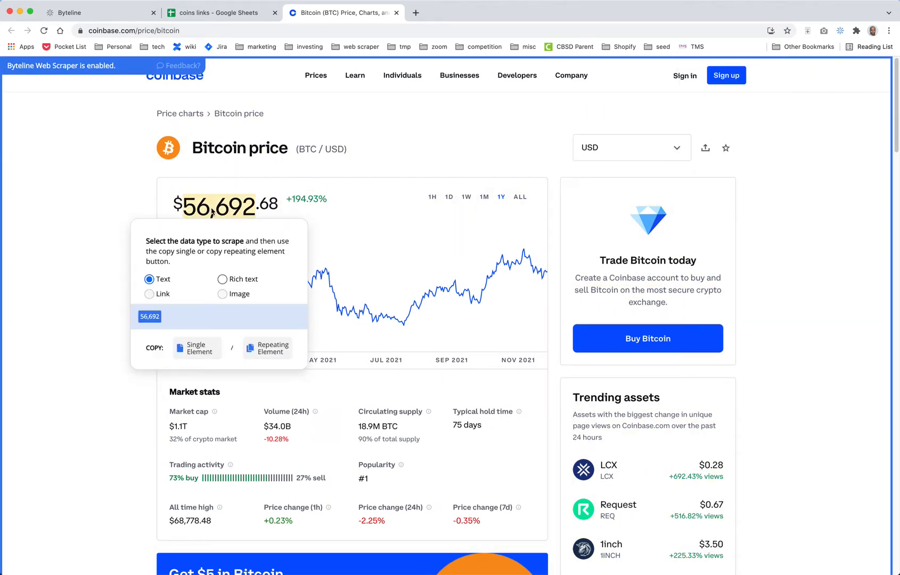
{"action": "left_click", "coordinate": [198, 349]}
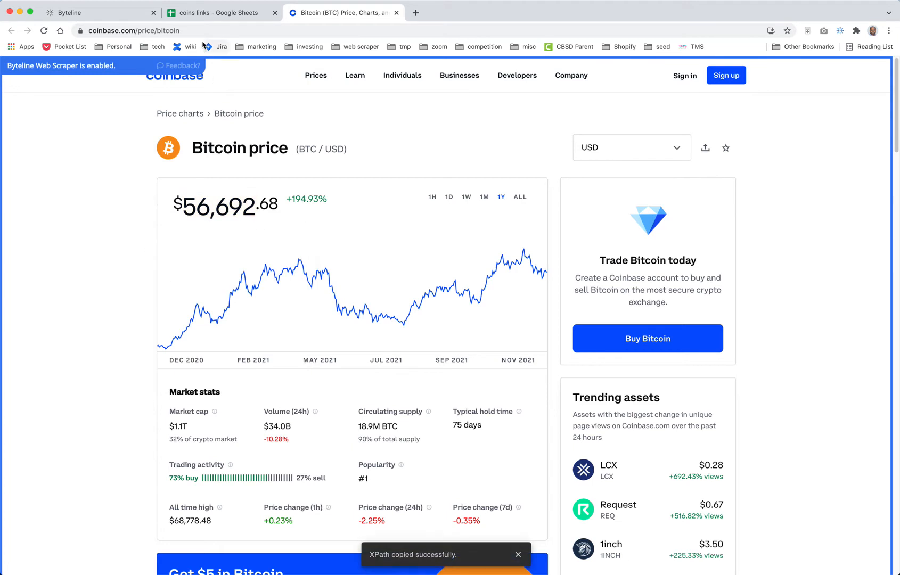
{"action": "left_click", "coordinate": [101, 13]}
{"action": "left_click", "coordinate": [419, 317]}
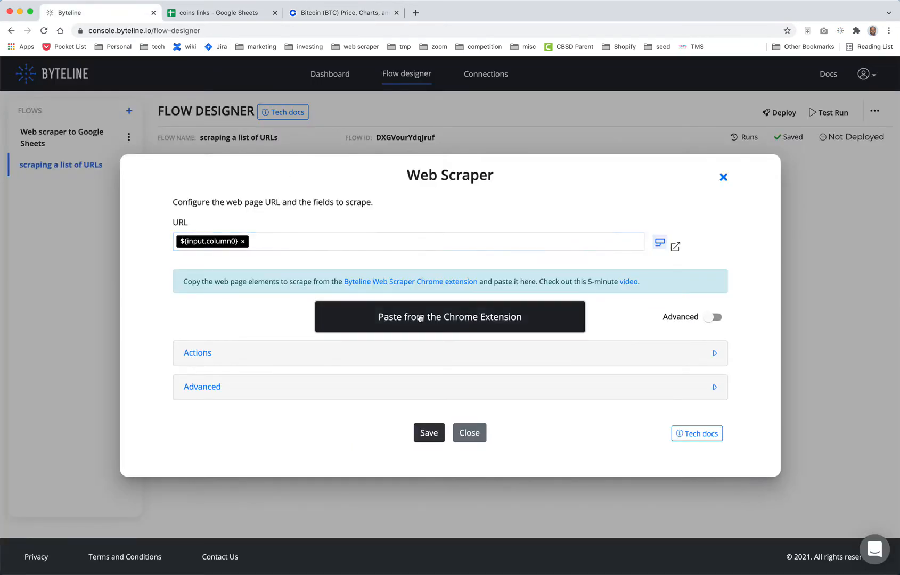
{"action": "left_click", "coordinate": [244, 341]}
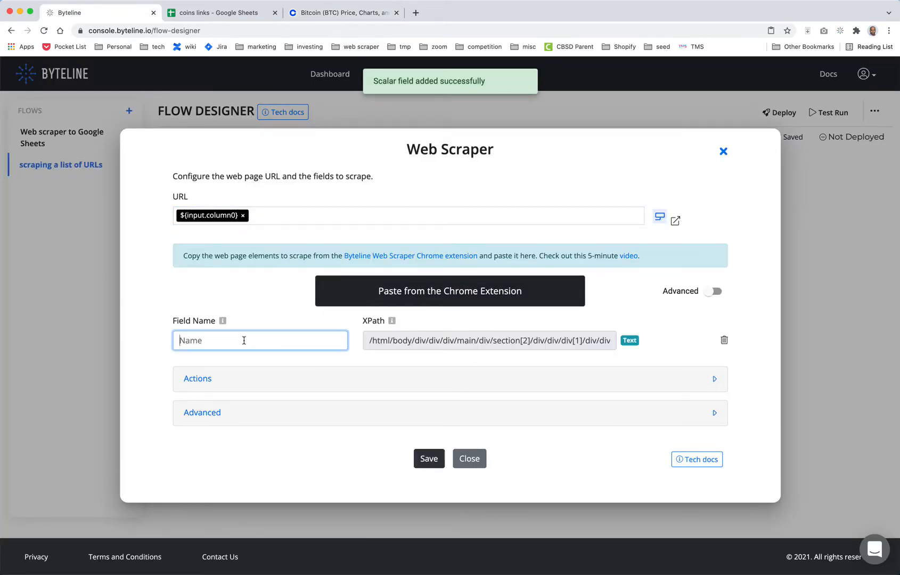
{"action": "type", "text": "price"}
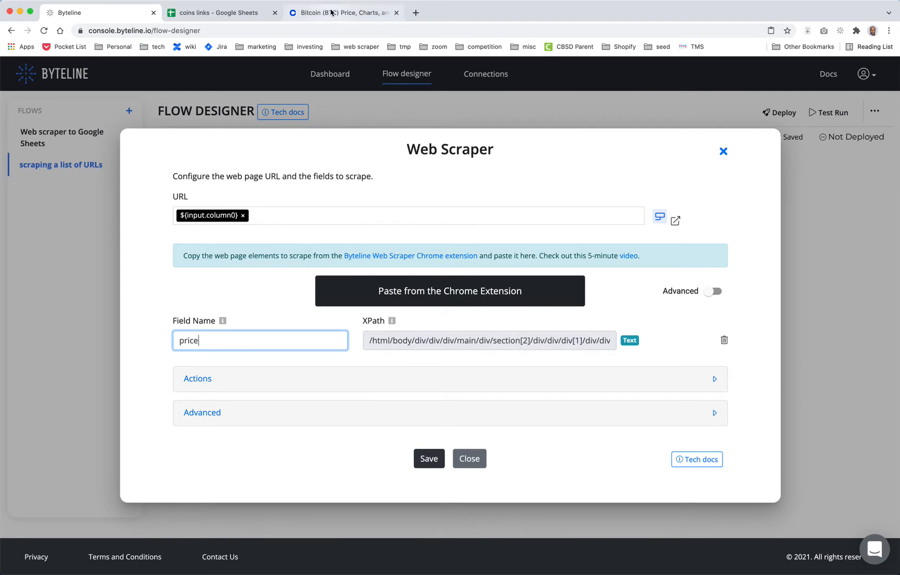
Copy the Market cap value from Coinbase as a single text element and add it to the Web Scraper as field marketCap
{"action": "left_click", "coordinate": [333, 12]}
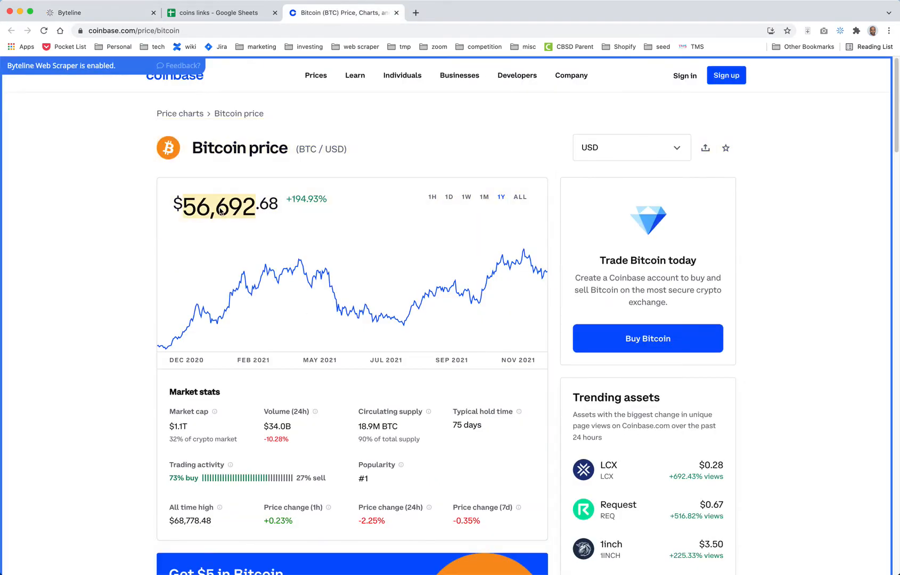
{"action": "scroll", "coordinate": [224, 218], "scroll_direction": "down", "scroll_amount": 5}
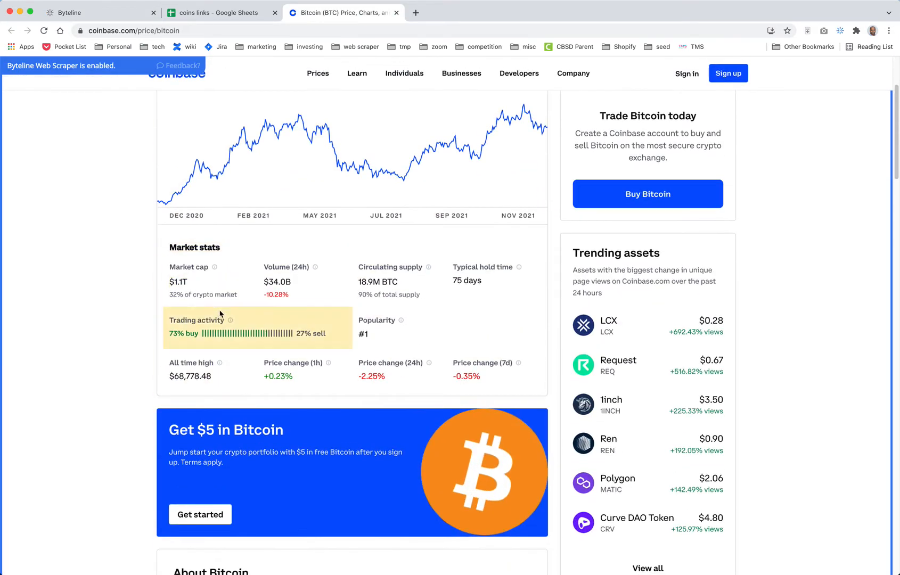
{"action": "left_click", "coordinate": [178, 283]}
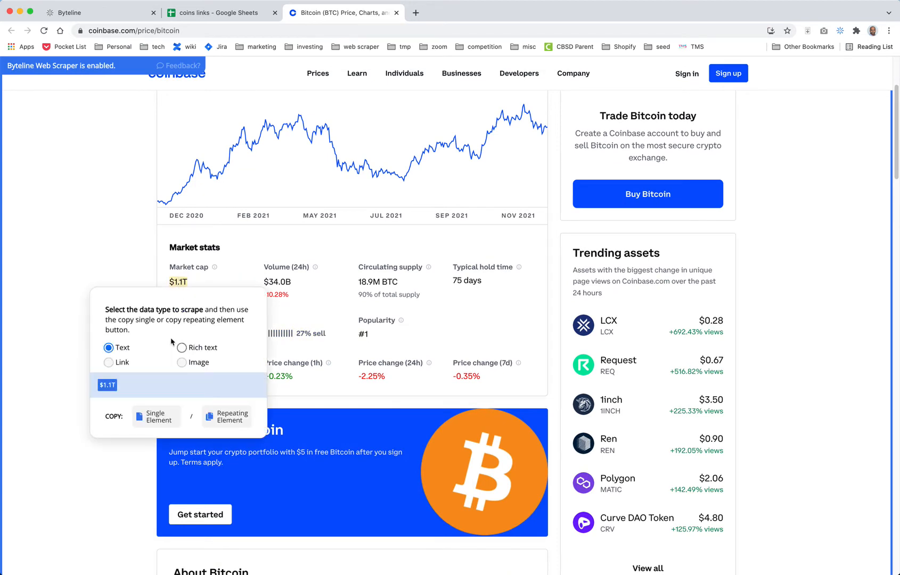
{"action": "left_click", "coordinate": [153, 420]}
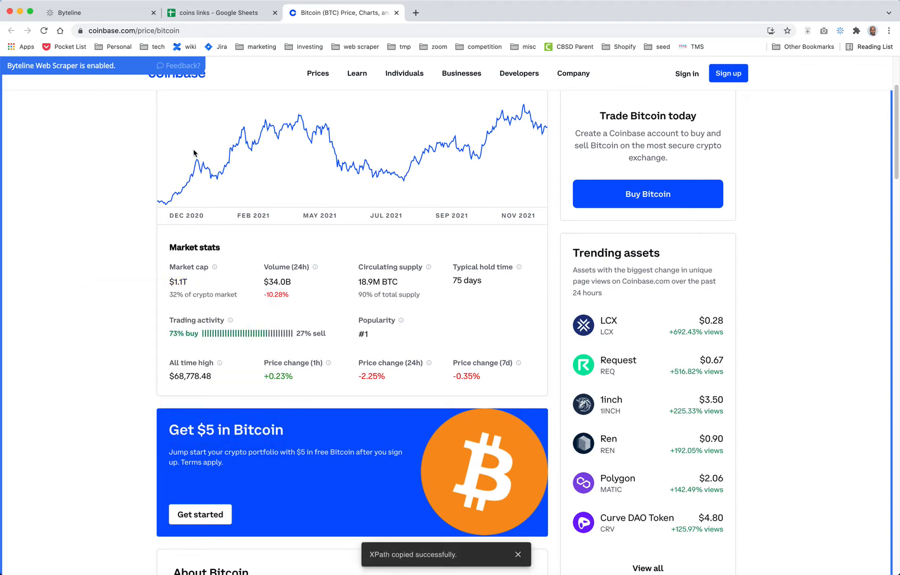
{"action": "left_click", "coordinate": [117, 12]}
{"action": "left_click", "coordinate": [379, 289]}
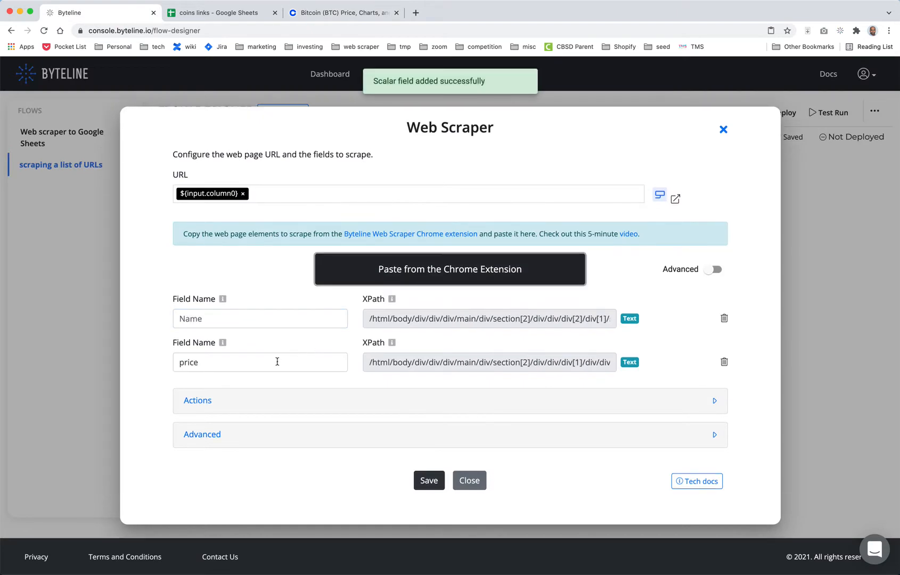
{"action": "type", "text": "marketCap"}
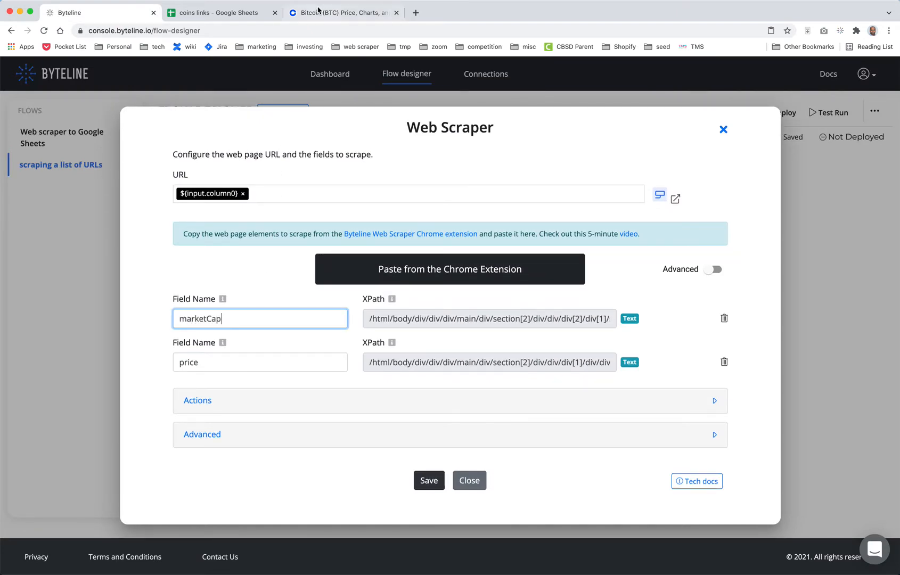
Copy the About Bitcoin description paragraph on the Coinbase Bitcoin page as a single text element
{"action": "left_click", "coordinate": [341, 12]}
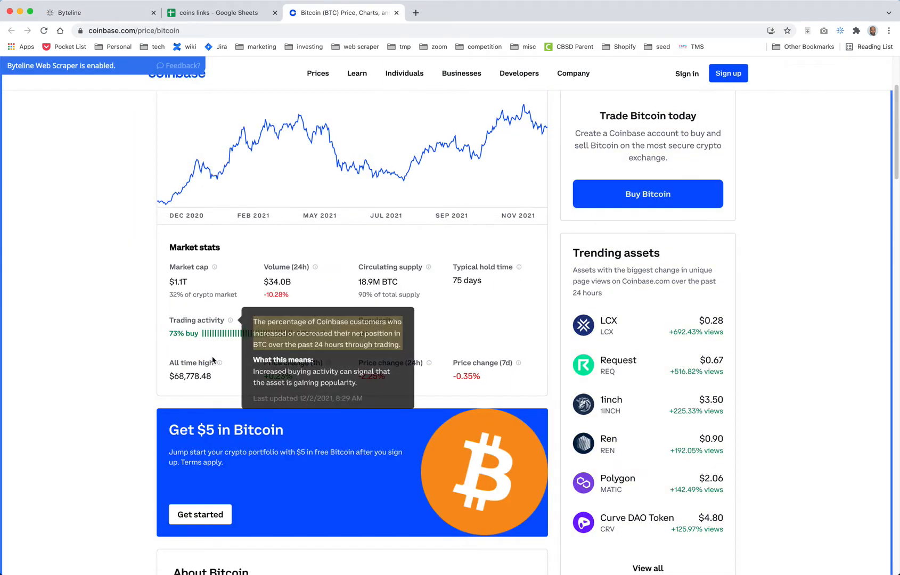
{"action": "scroll", "coordinate": [807, 331], "scroll_direction": "down", "scroll_amount": 5}
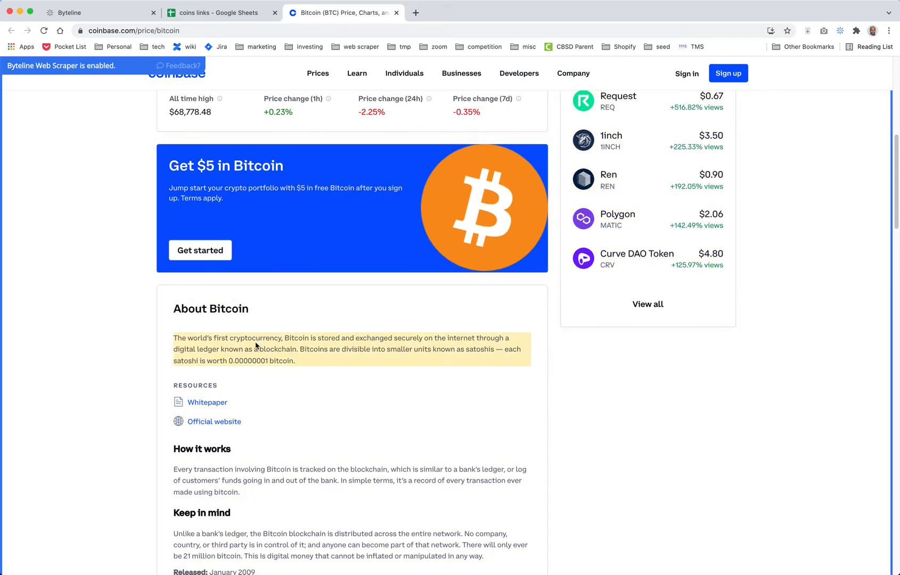
{"action": "left_click", "coordinate": [256, 346]}
{"action": "left_click", "coordinate": [328, 518]}
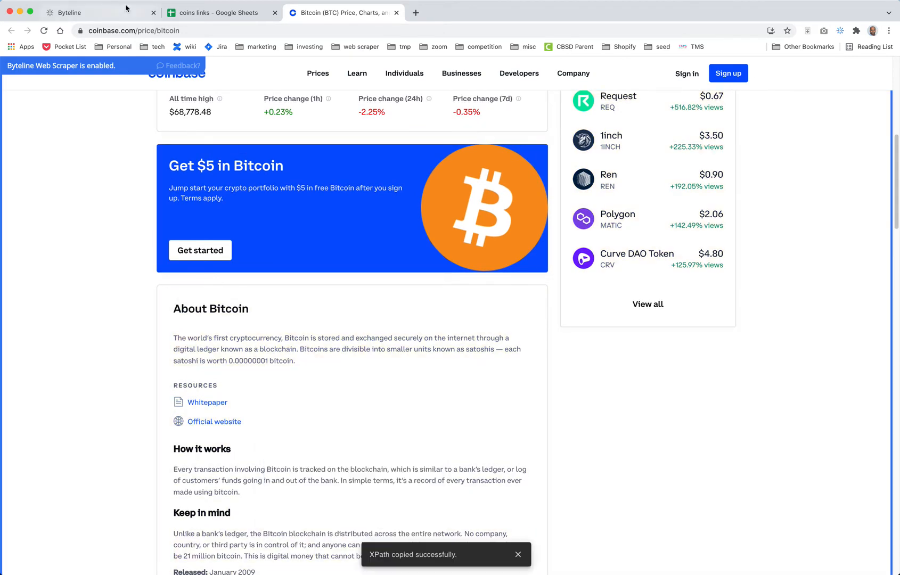
Add the copied element to the Byteline Web Scraper as a field named description and save the node's settings
{"action": "left_click", "coordinate": [124, 12]}
{"action": "left_click", "coordinate": [403, 263]}
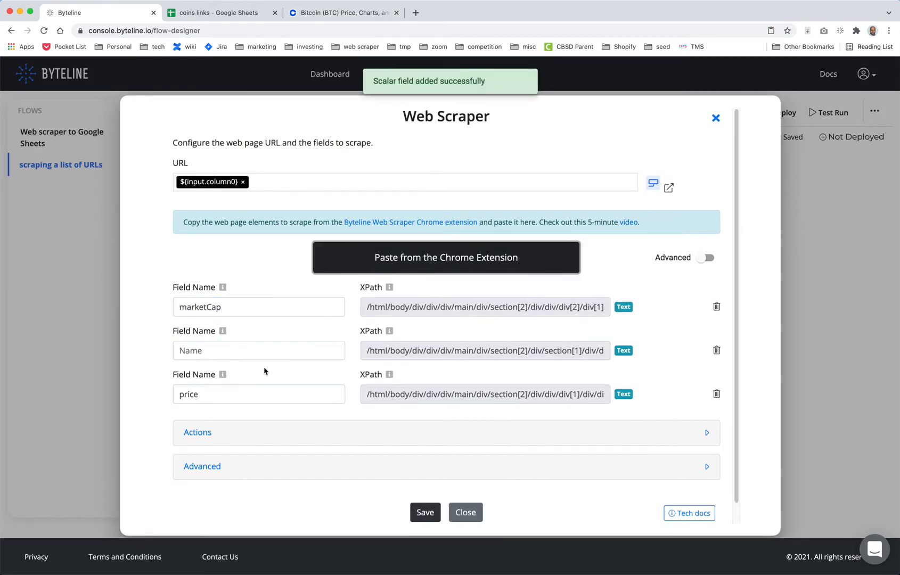
{"action": "left_click", "coordinate": [219, 347]}
{"action": "type", "text": "desc"}
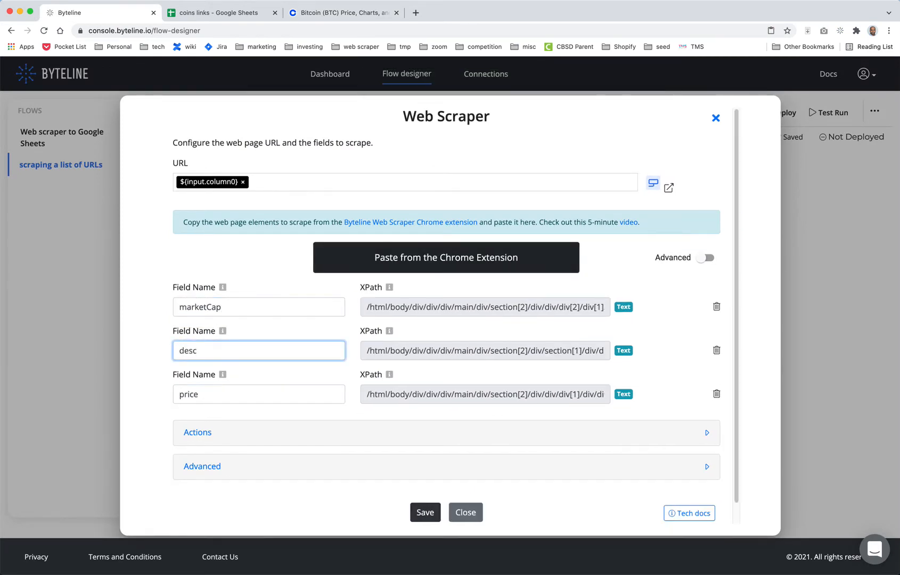
{"action": "type", "text": "ription"}
{"action": "left_click", "coordinate": [425, 513]}
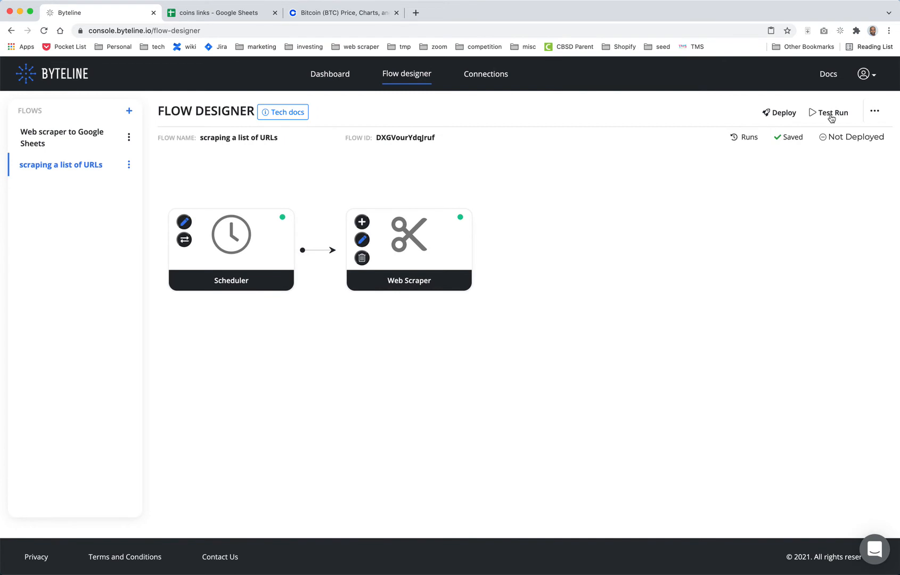
Test run the flow and review the Web Scraper node's output and the Scheduler node's input
{"action": "left_click", "coordinate": [831, 114]}
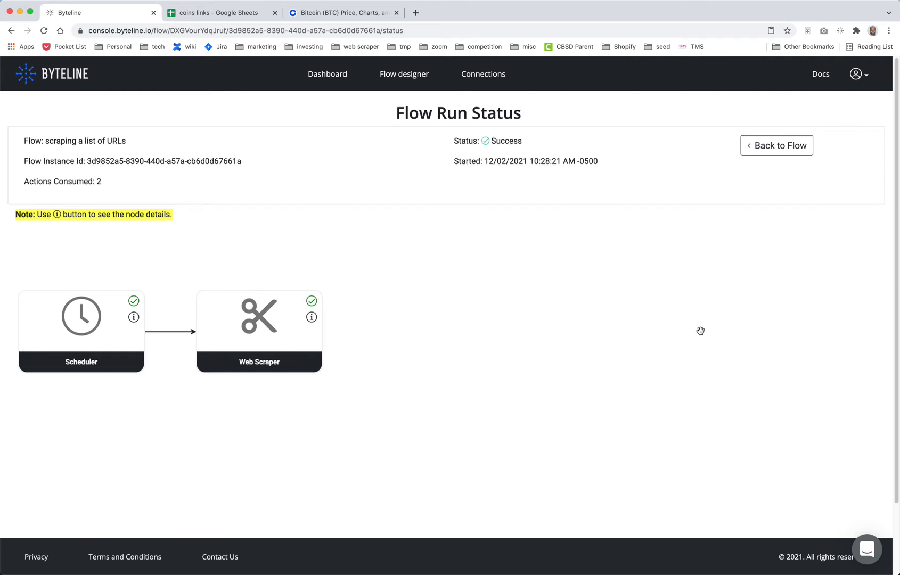
{"action": "left_click", "coordinate": [311, 318]}
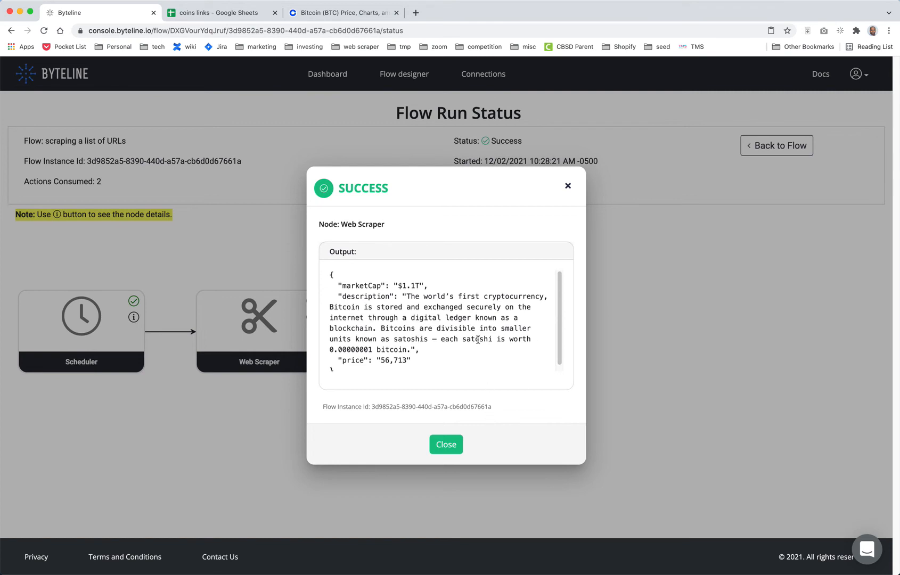
{"action": "scroll", "coordinate": [476, 347], "scroll_direction": "down", "scroll_amount": 1}
{"action": "scroll", "coordinate": [431, 343], "scroll_direction": "up", "scroll_amount": 1}
{"action": "left_click", "coordinate": [446, 445]}
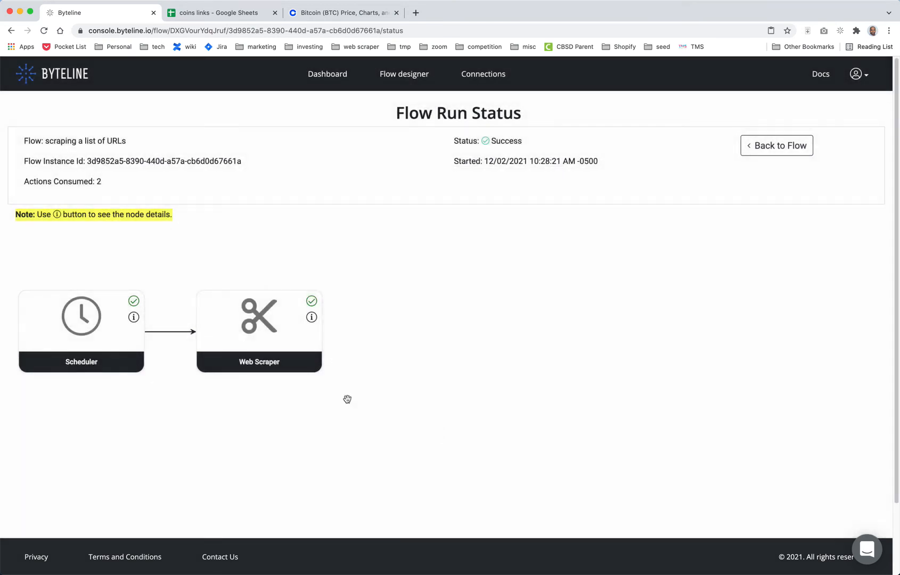
{"action": "left_click", "coordinate": [134, 318]}
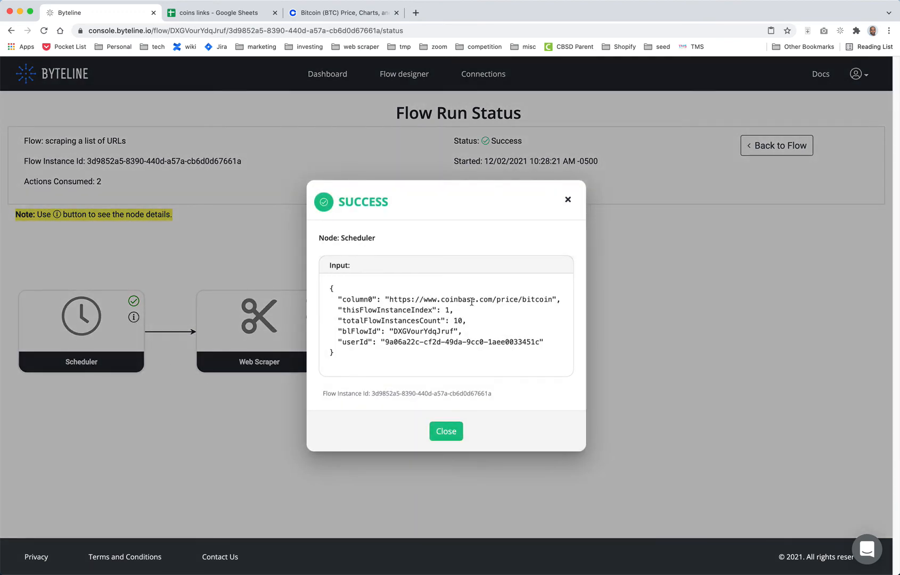
{"action": "left_click", "coordinate": [452, 436]}
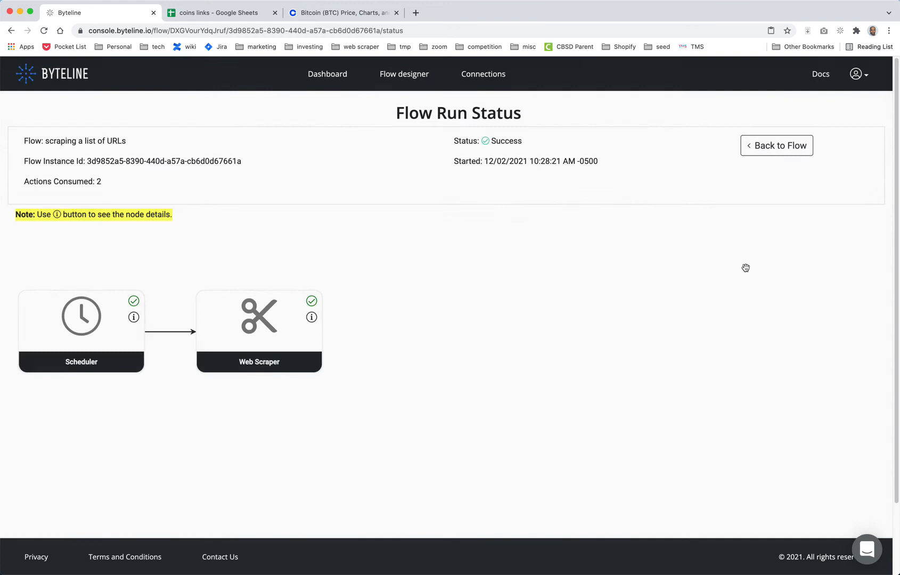
View the flow's run history and examine the Scheduler input of the first listed run
{"action": "left_click", "coordinate": [777, 149]}
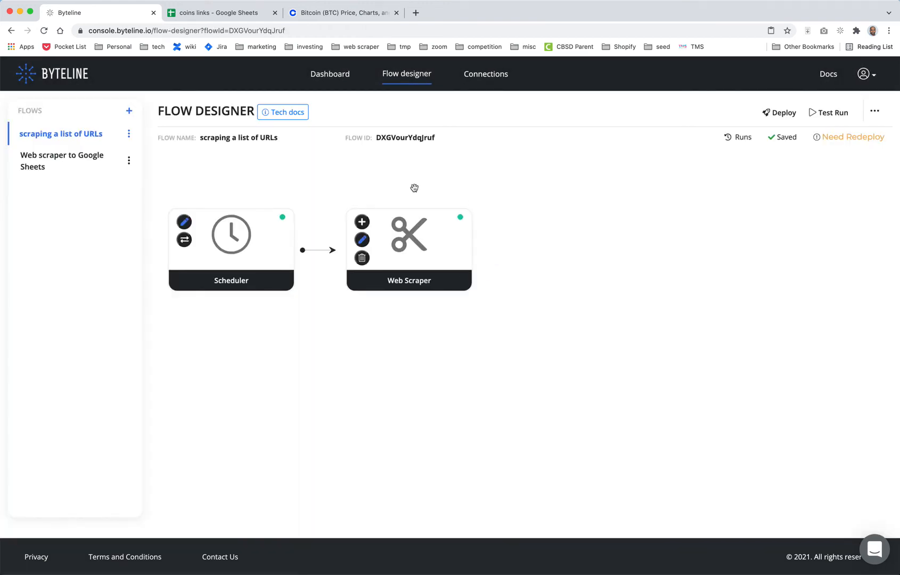
{"action": "left_click", "coordinate": [742, 137]}
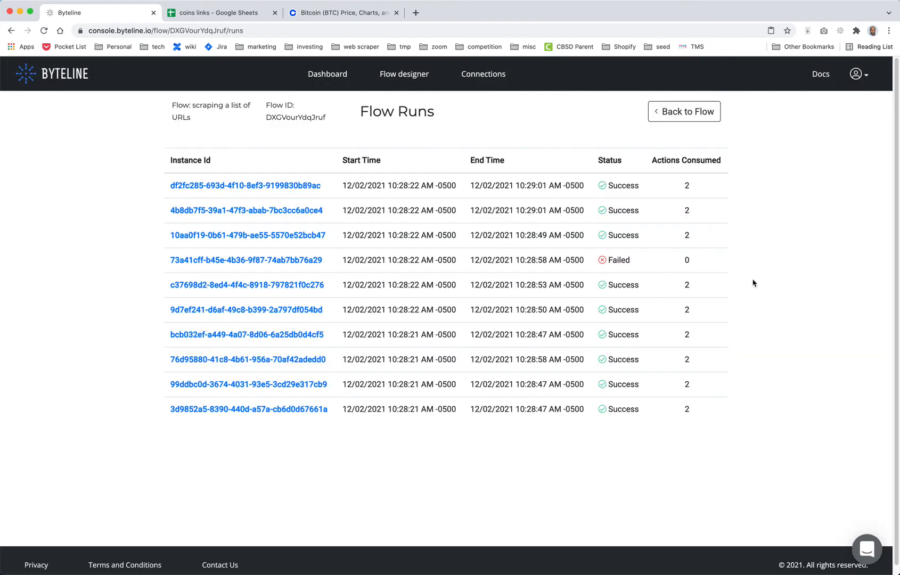
{"action": "left_click", "coordinate": [299, 186]}
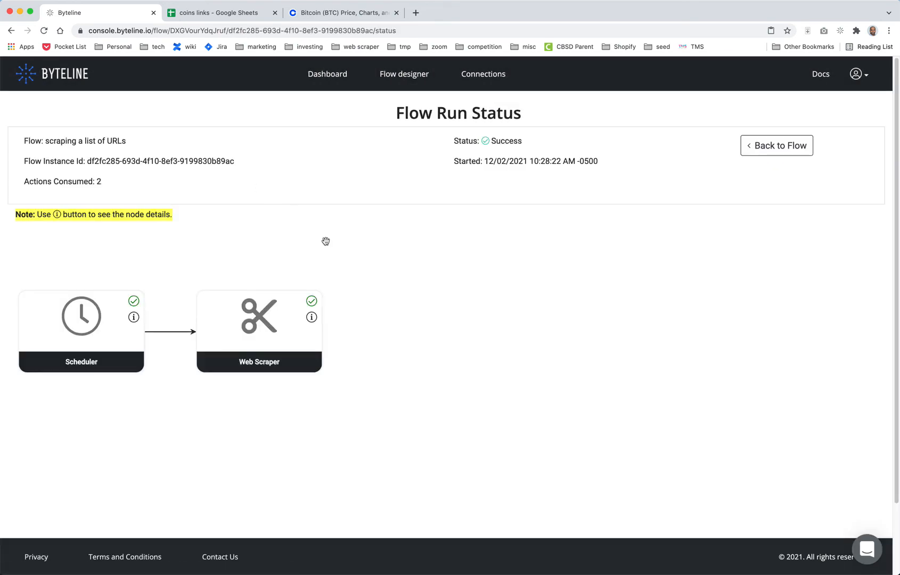
{"action": "left_click", "coordinate": [134, 317]}
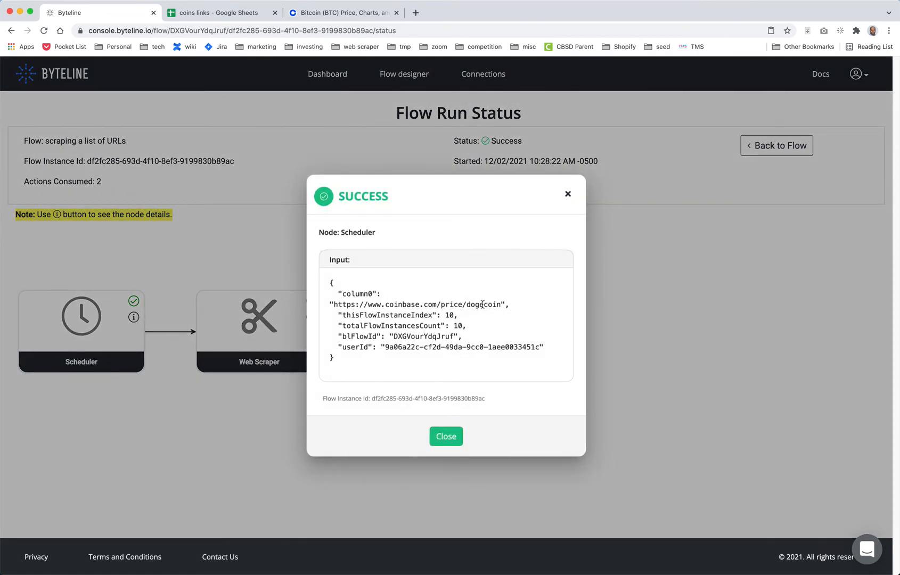
{"action": "left_click", "coordinate": [446, 436]}
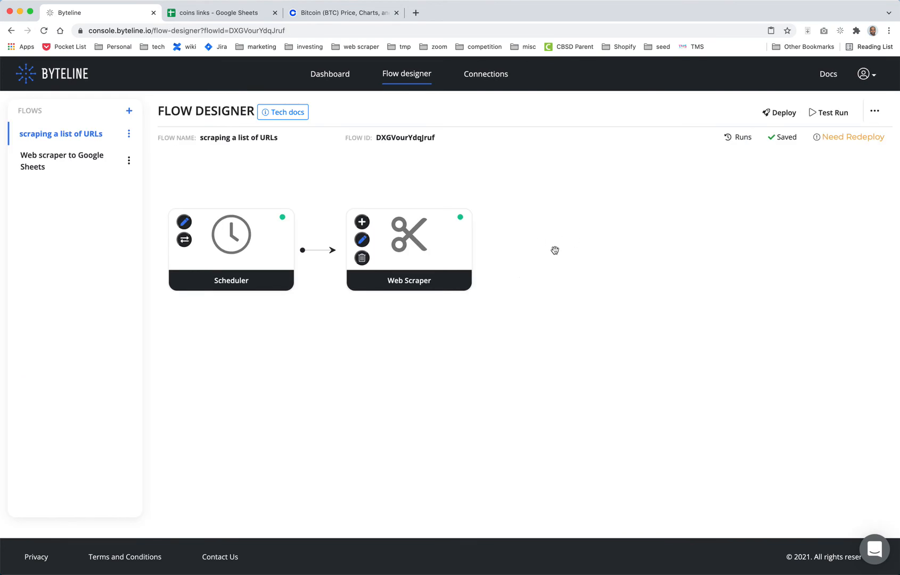
{"action": "left_click", "coordinate": [362, 221]}
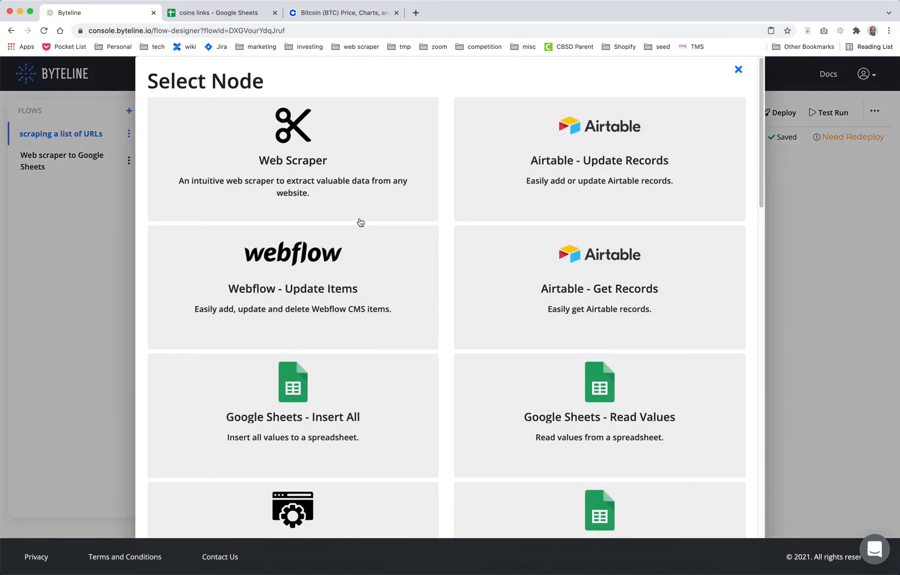
{"action": "left_click", "coordinate": [617, 166]}
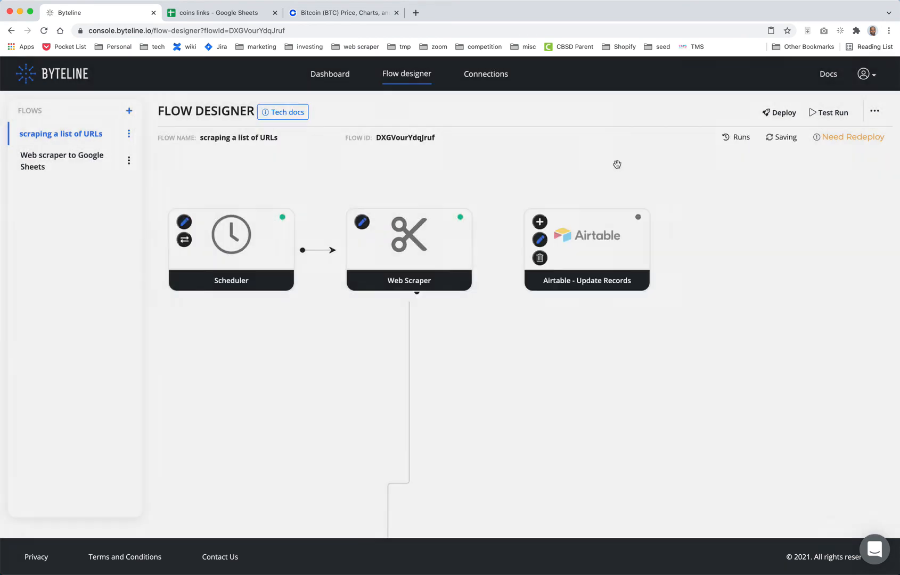
{"action": "left_click", "coordinate": [540, 258]}
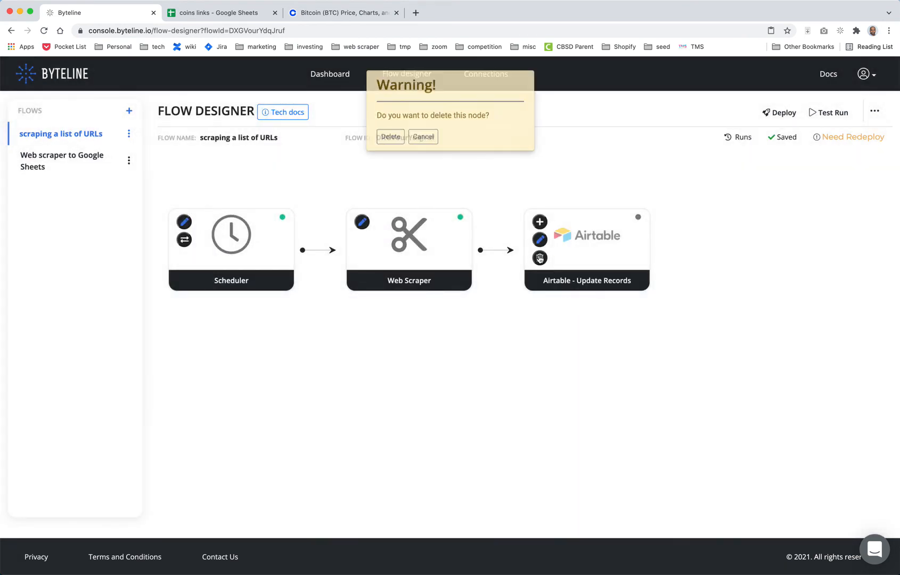
{"action": "left_click", "coordinate": [384, 140]}
Add a Webflow - Update Items node after the Web Scraper node in the flow
{"action": "left_click", "coordinate": [362, 222]}
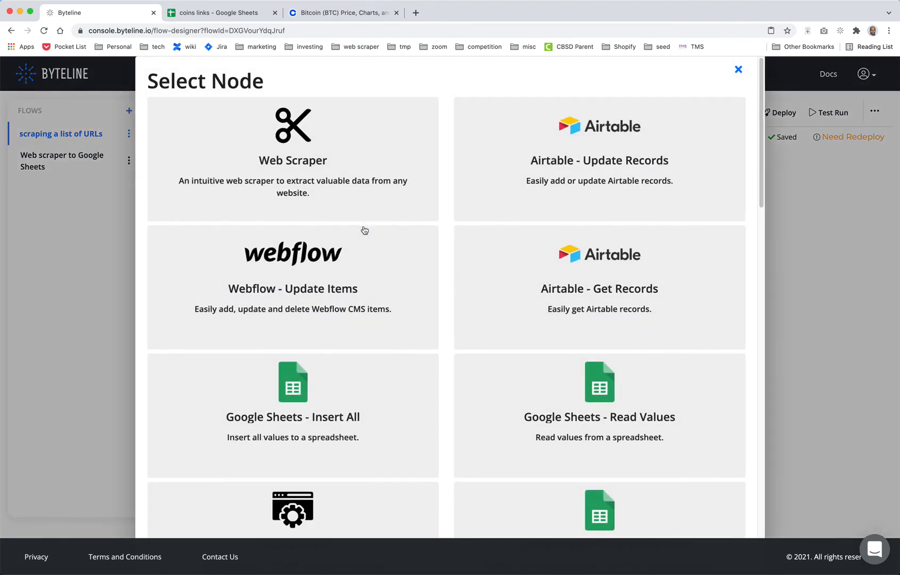
{"action": "left_click", "coordinate": [294, 289]}
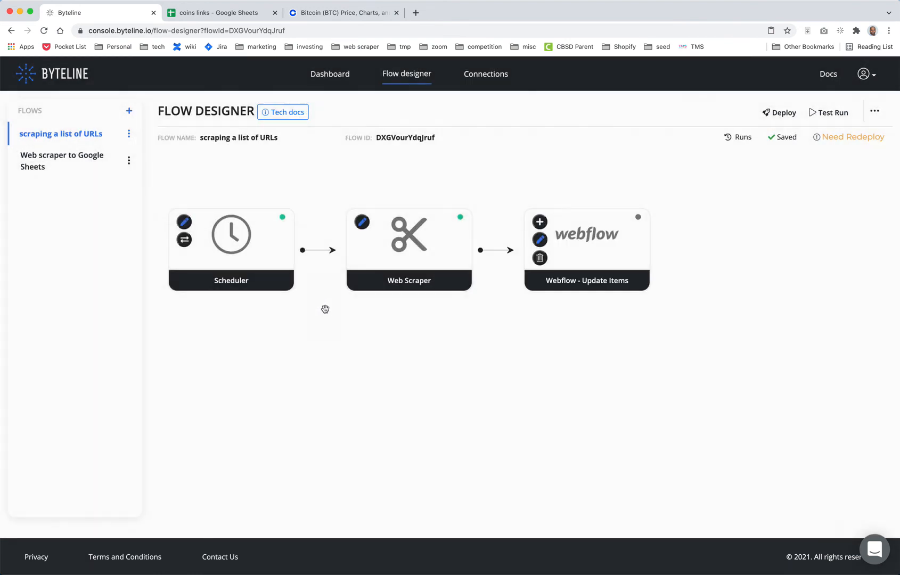